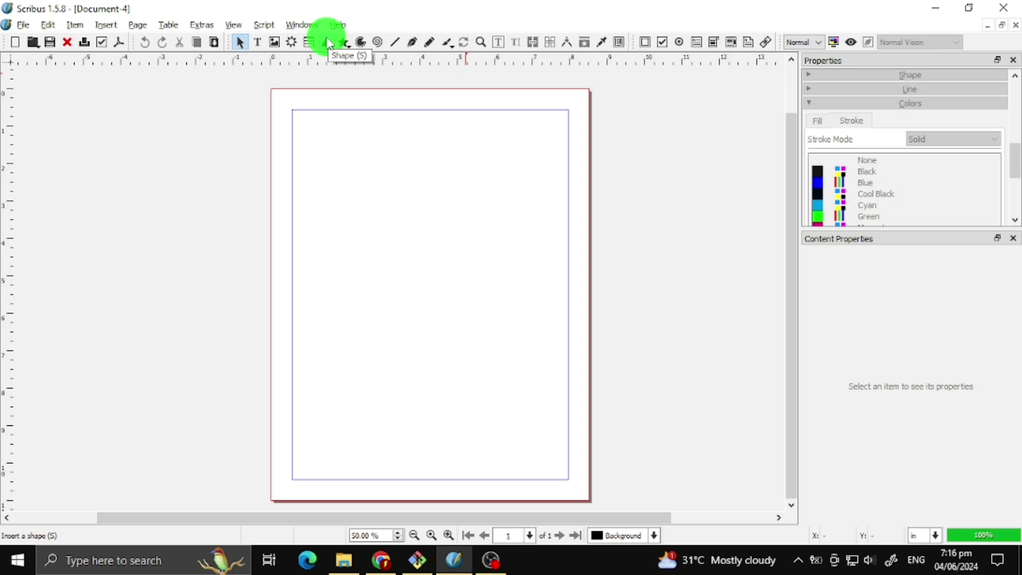
Draw an upward-pointing triangle from the default shapes, about 4.3 by 4.0 in, in the upper half of the page.
left_click(329, 44)
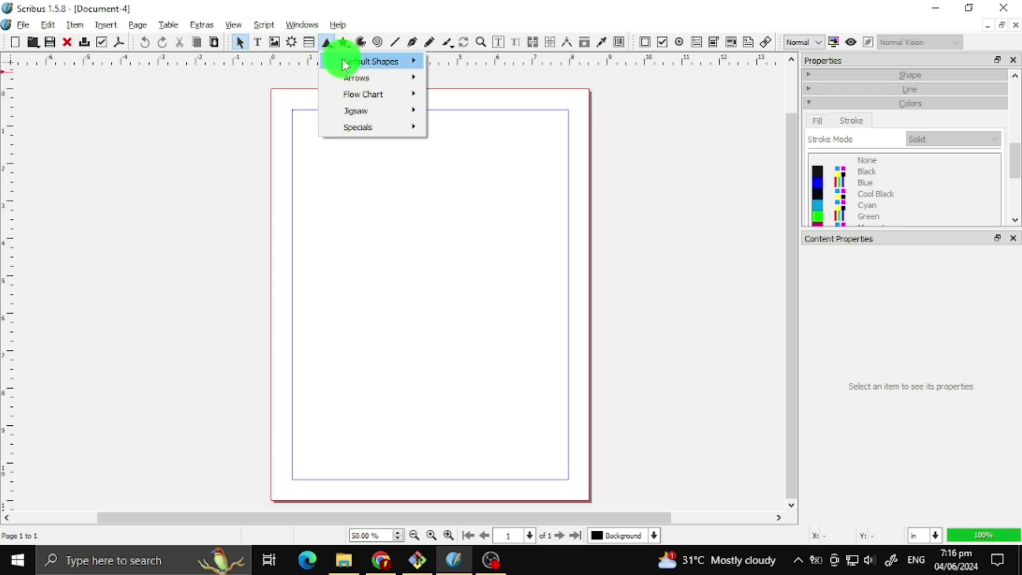
mouse_move(346, 64)
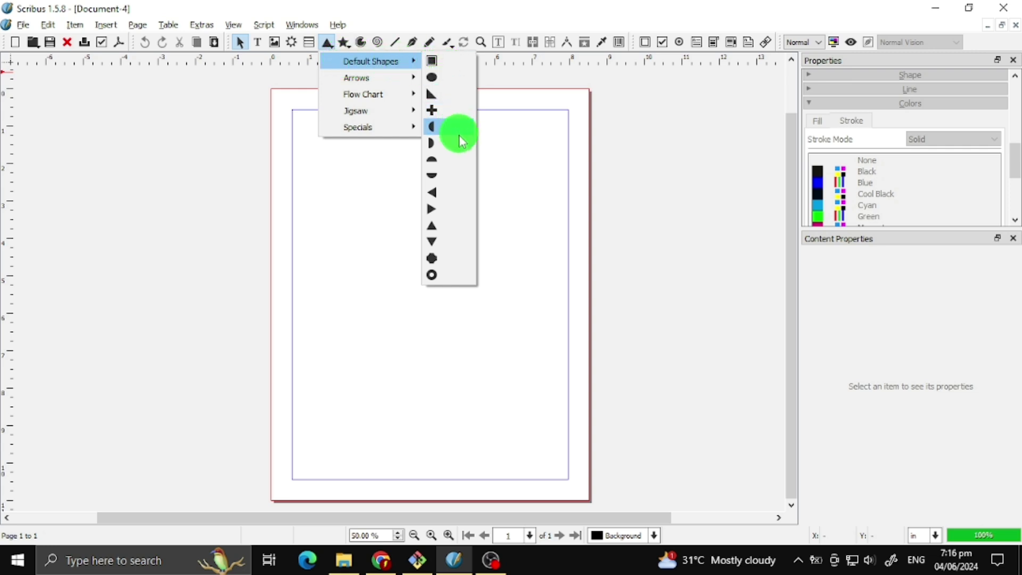
left_click(464, 235)
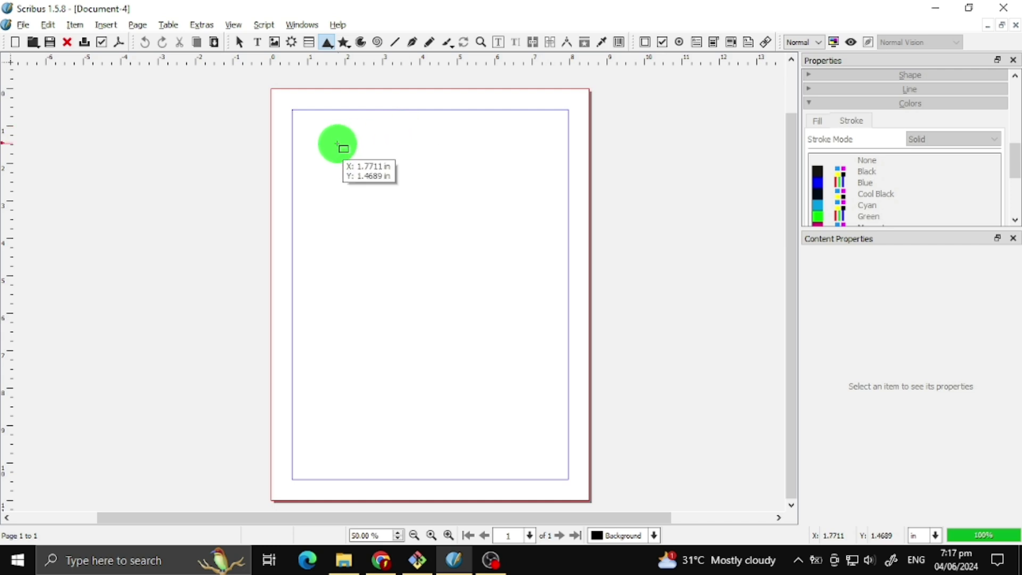
left_click_drag(354, 162, 515, 309)
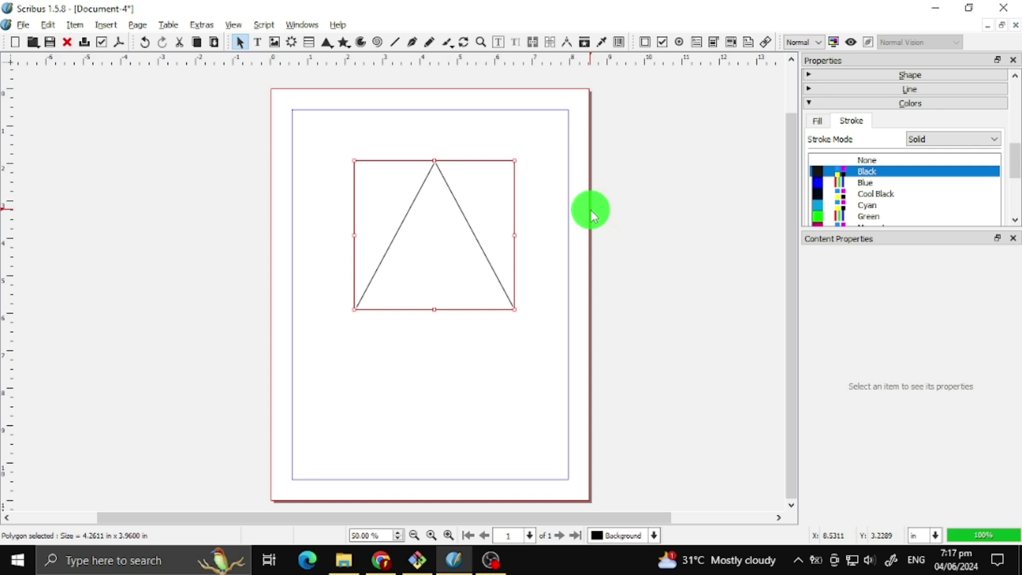
Convert the triangle to an image frame and load Orange Petaled Flowers.jpg into it.
left_click(80, 28)
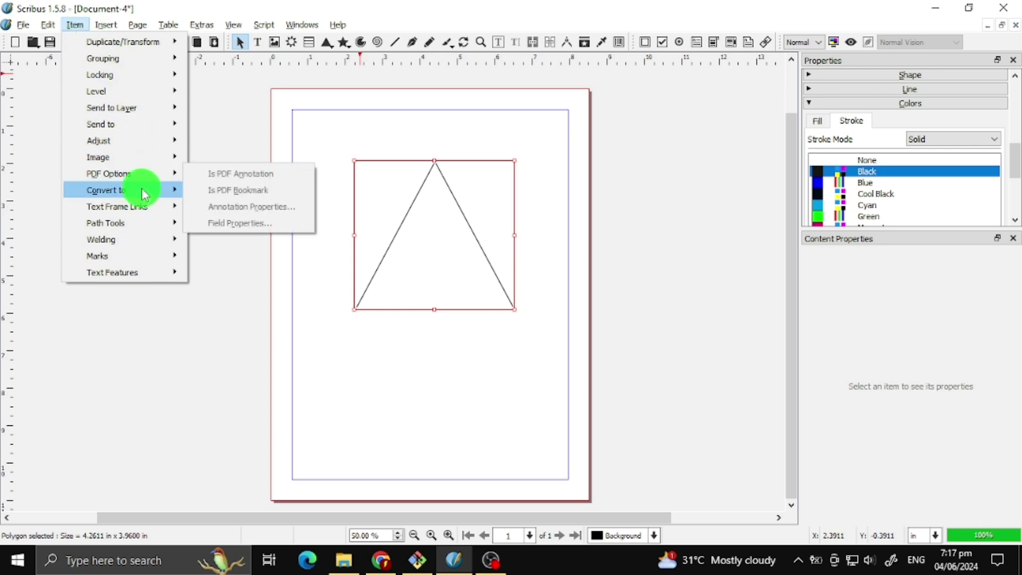
mouse_move(144, 194)
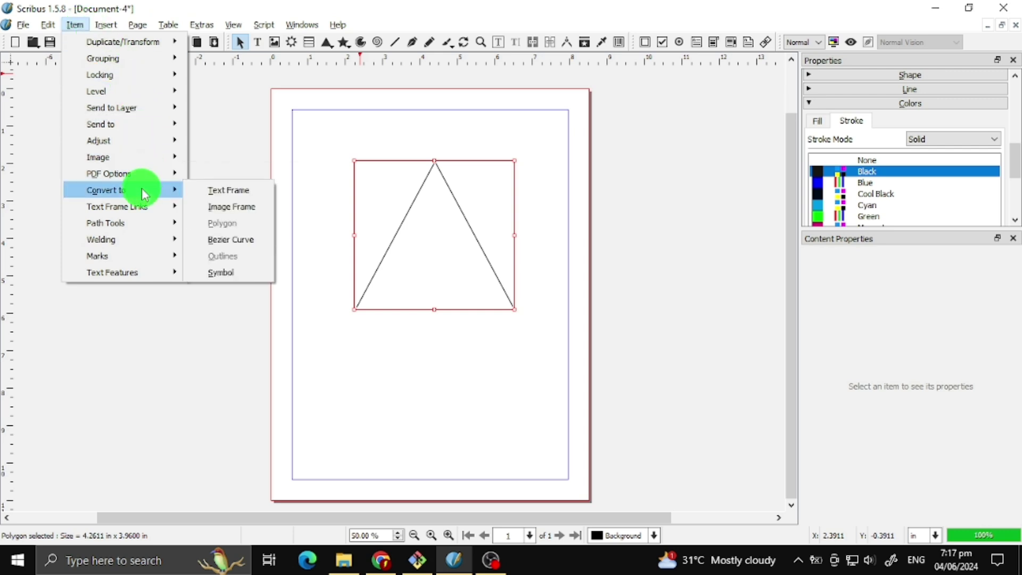
left_click(206, 202)
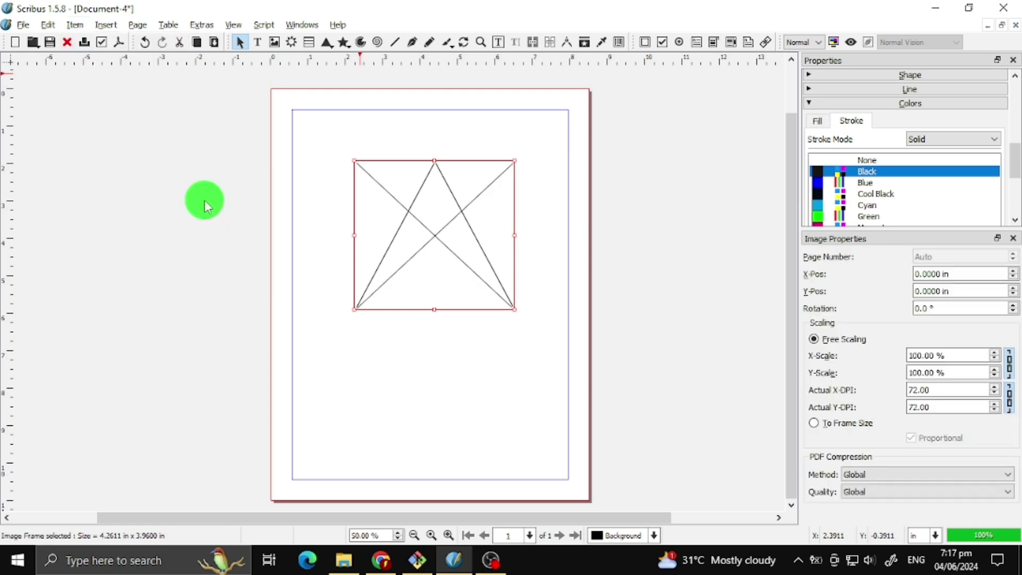
double_click(449, 251)
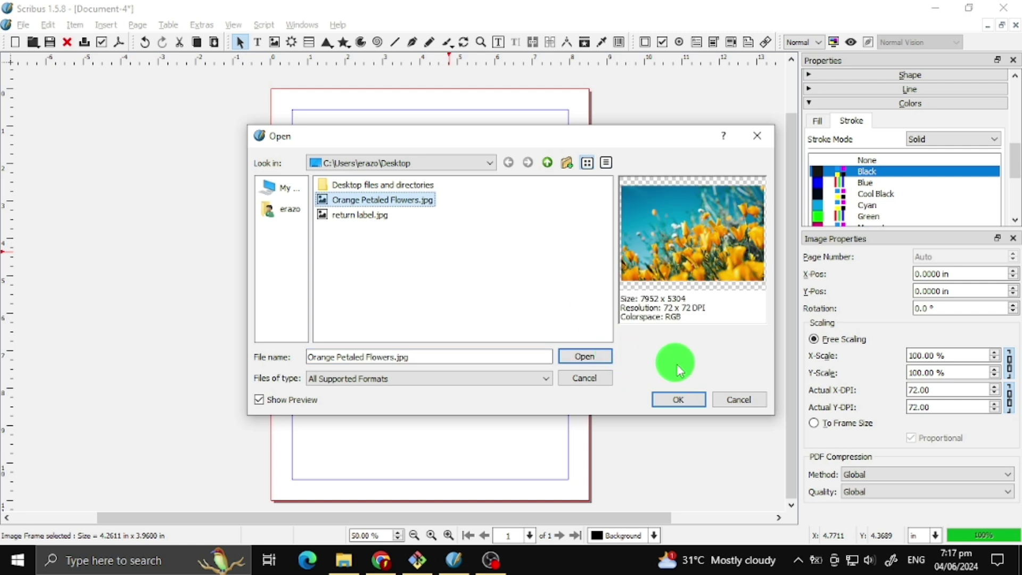
left_click(680, 404)
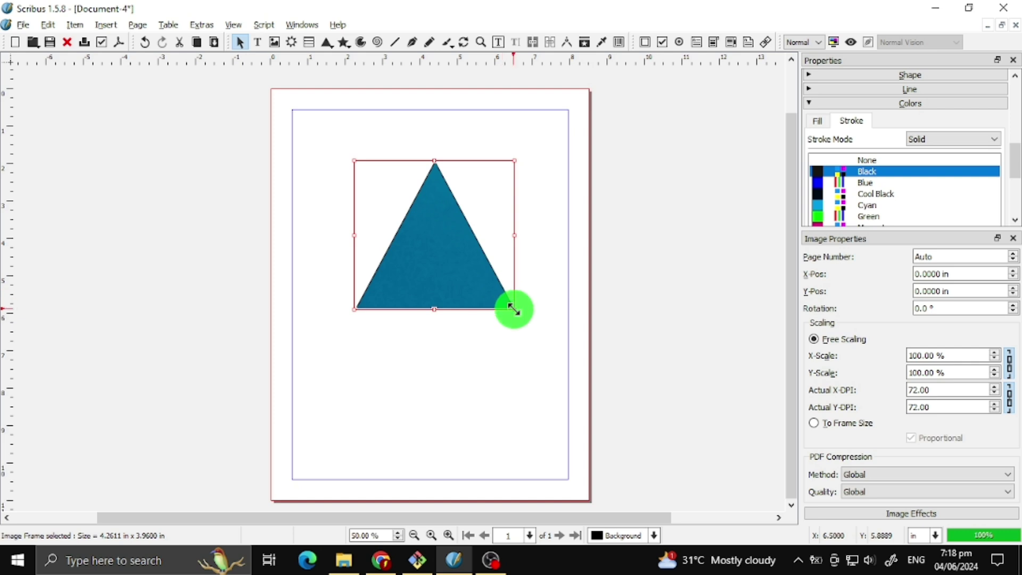
Enlarge the triangle frame to about 7.2 by 6.7 in and scale its image to the frame size without keeping proportions.
left_click_drag(513, 309, 627, 393)
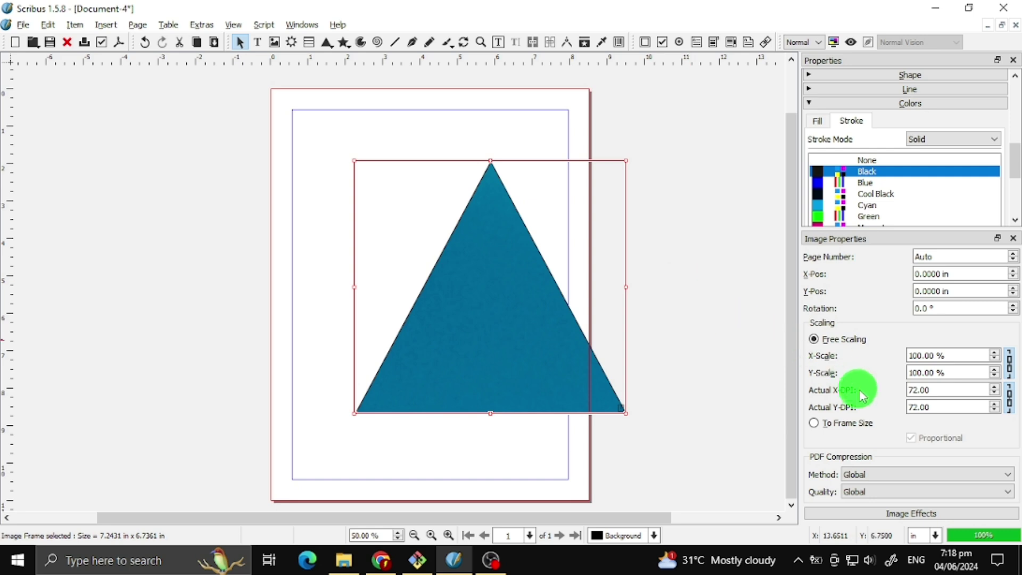
left_click(863, 426)
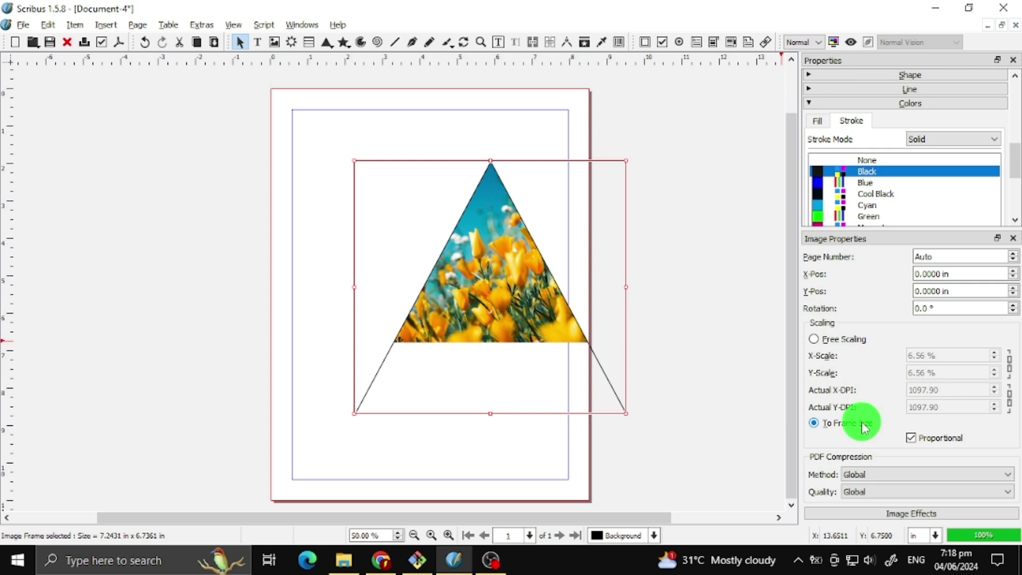
left_click(924, 442)
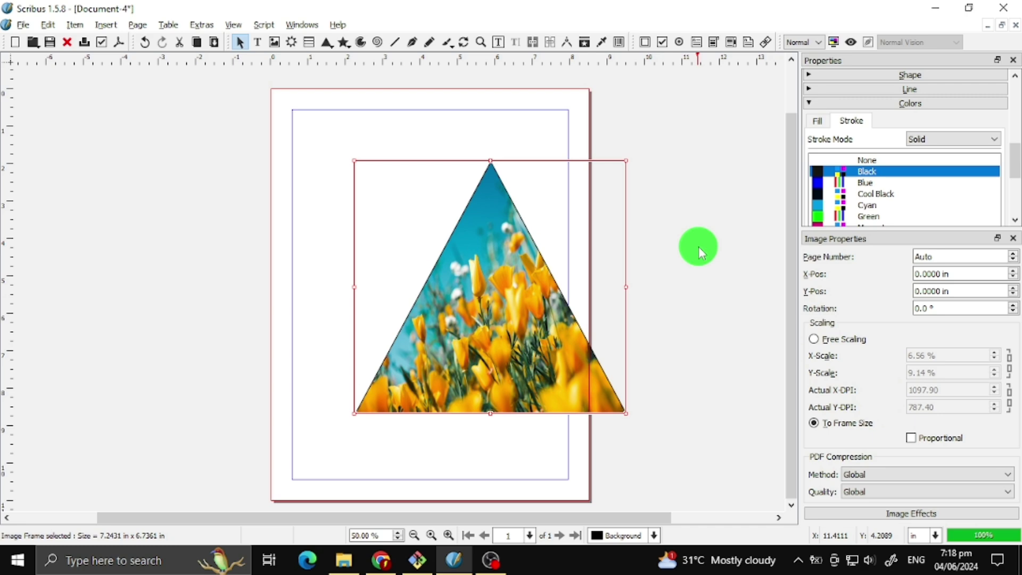
left_click(699, 250)
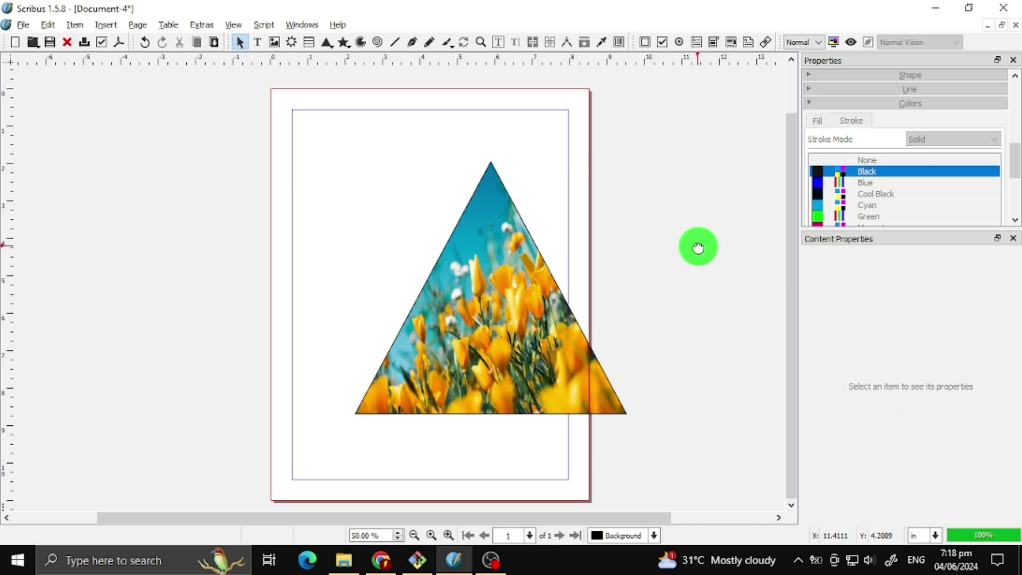
Move the flower-filled triangle off the page onto the pasteboard to its right.
left_click(531, 324)
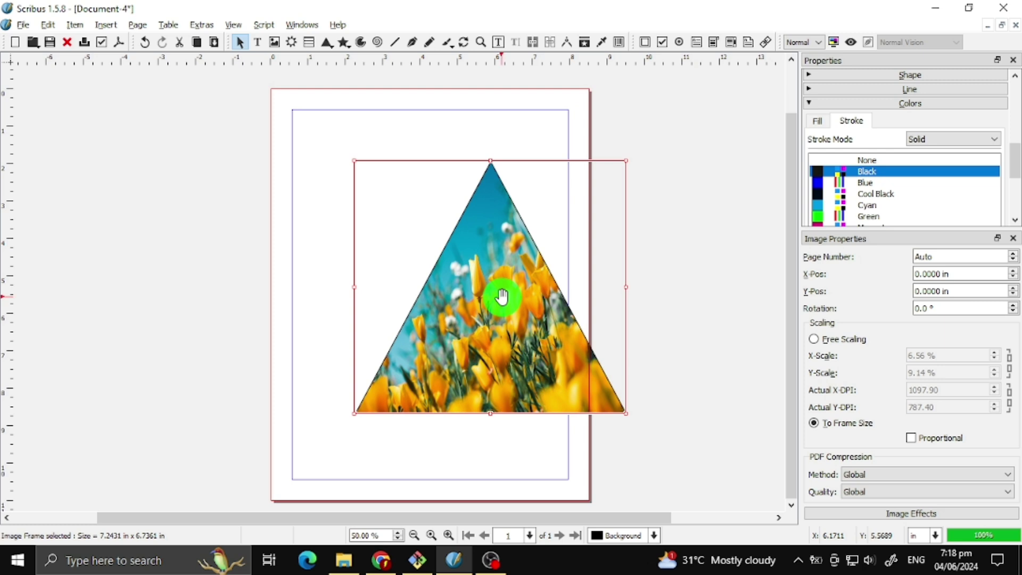
left_click_drag(425, 329, 677, 290)
left_click(433, 290)
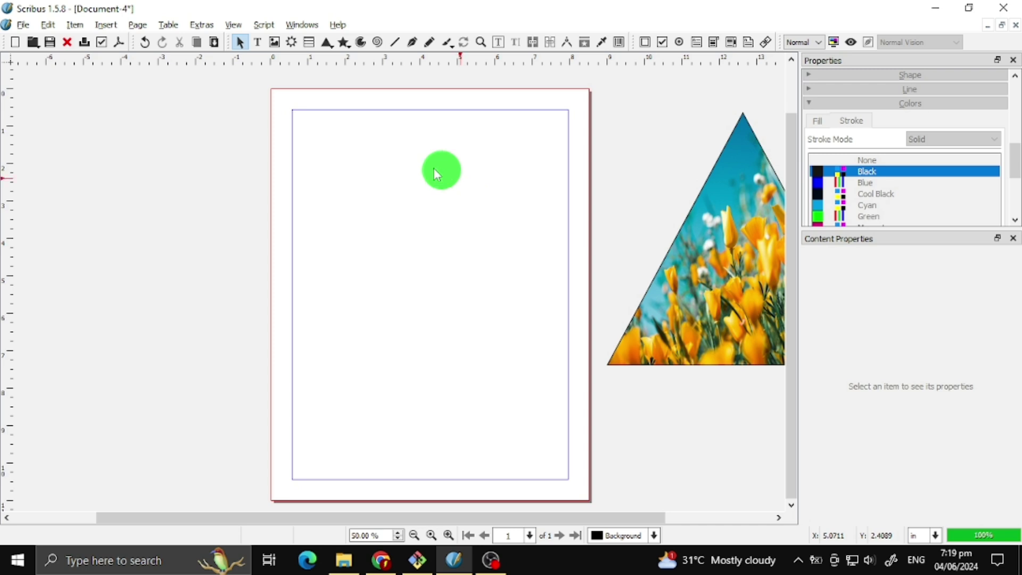
Add a text frame about 5.3 by 4.4 in near the middle of the page and enter the letter W.
left_click(253, 46)
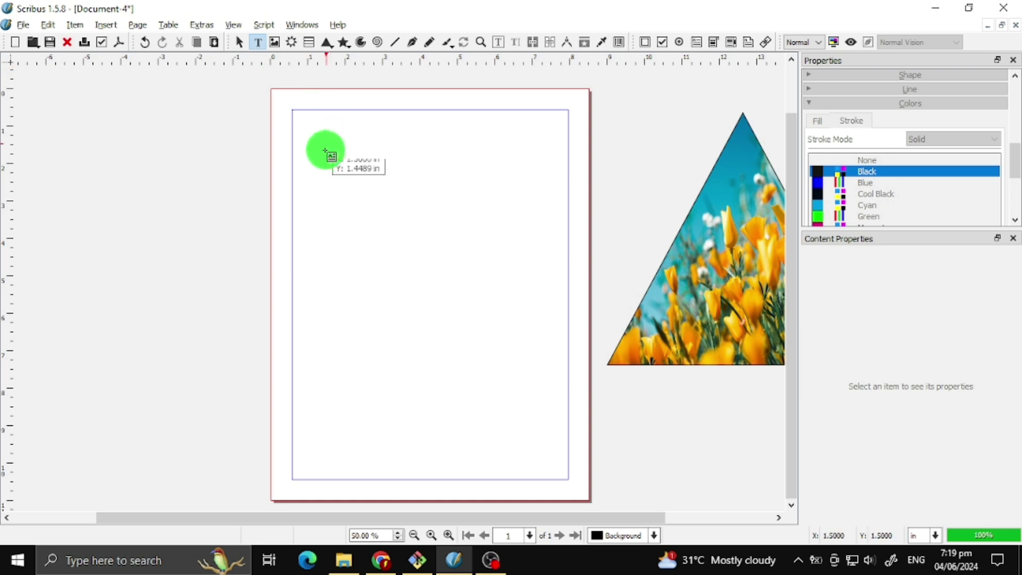
left_click_drag(327, 192, 526, 357)
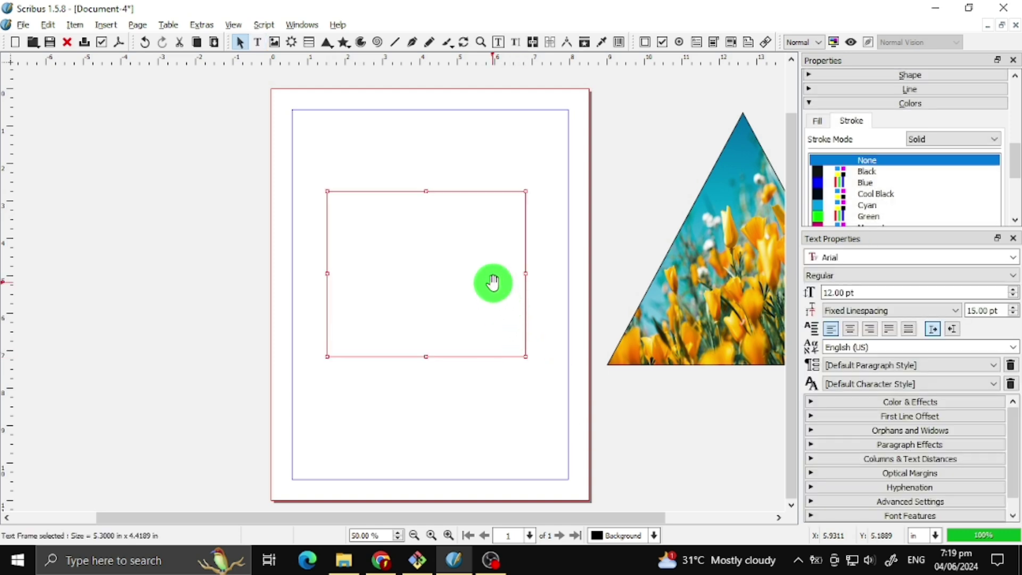
double_click(457, 283)
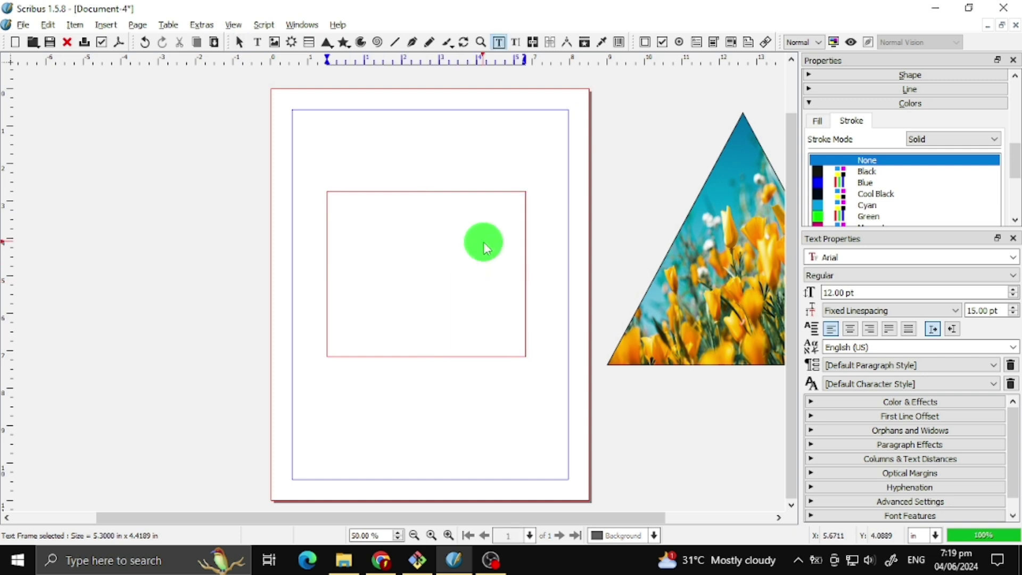
type("W")
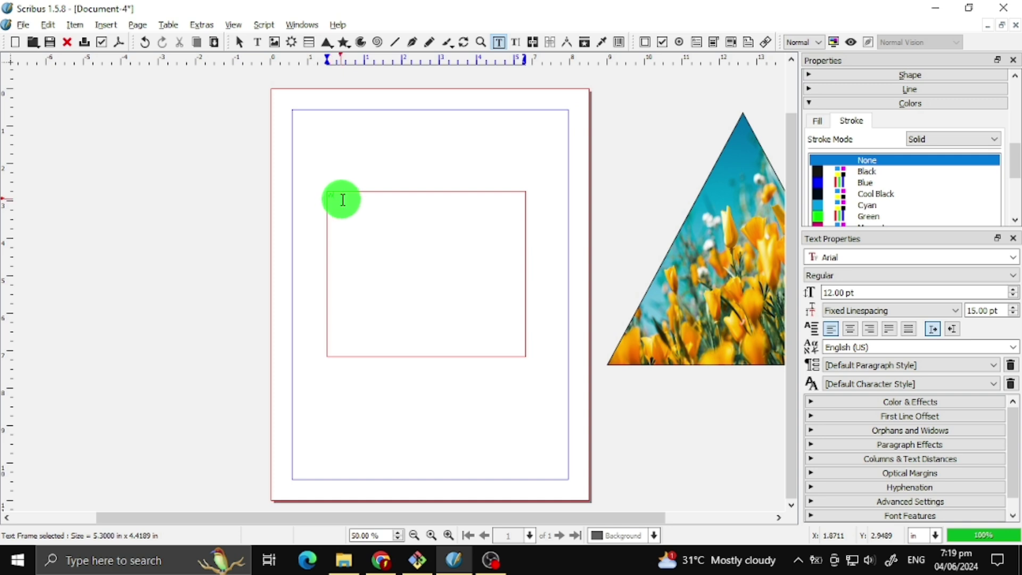
Set the font size of the letter W to 150 pt.
left_click_drag(337, 199, 399, 254)
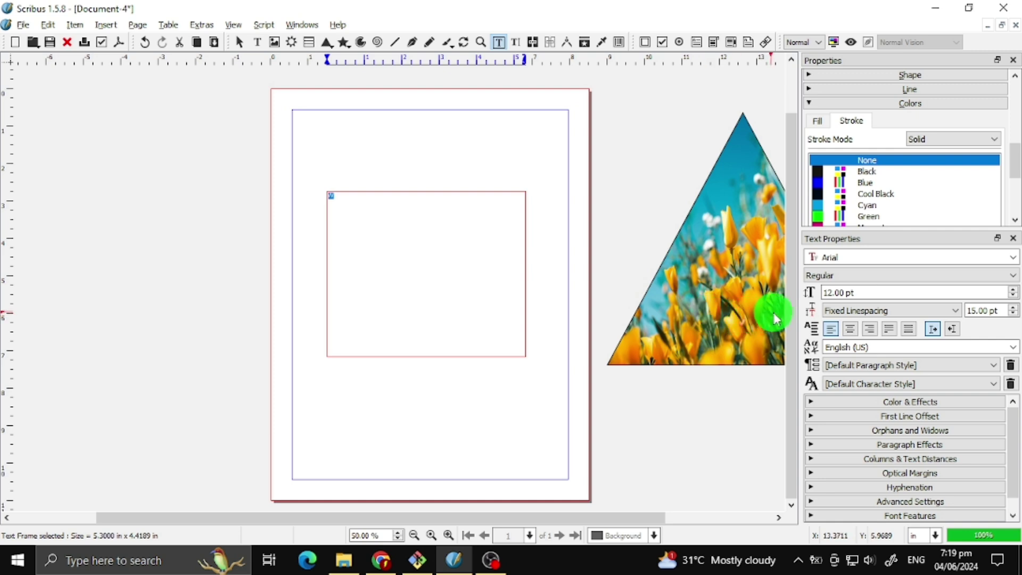
left_click(868, 294)
key("Home")
key("Delete")
key("Delete")
type("150")
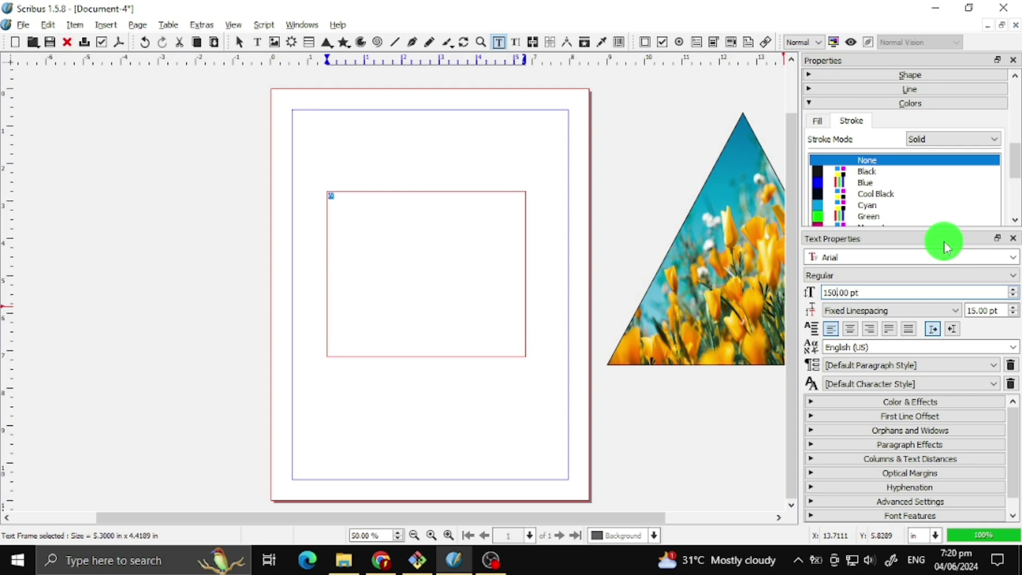
key("Return")
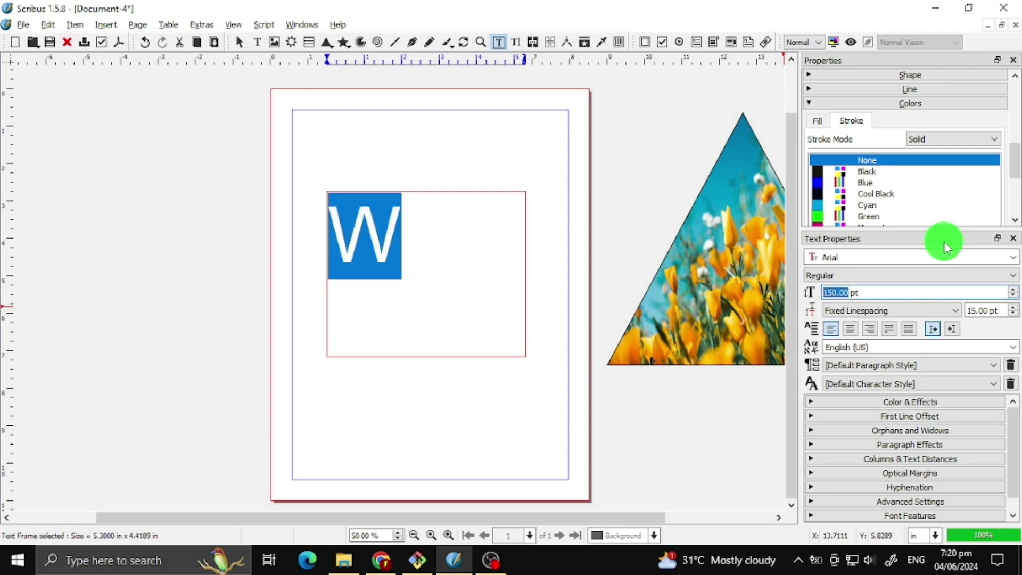
Change the font style of the letter W to Bold.
left_click(862, 270)
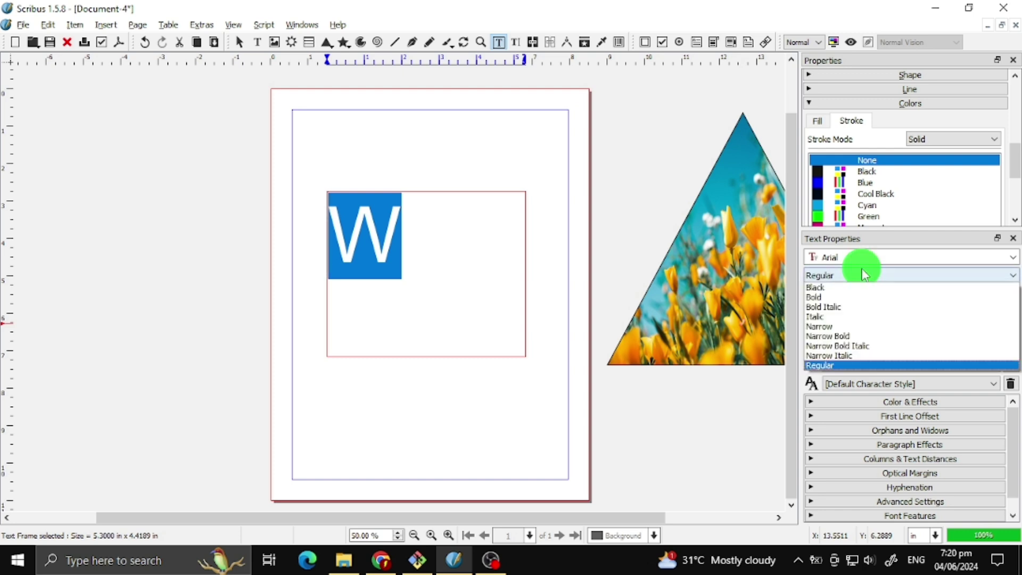
left_click(850, 297)
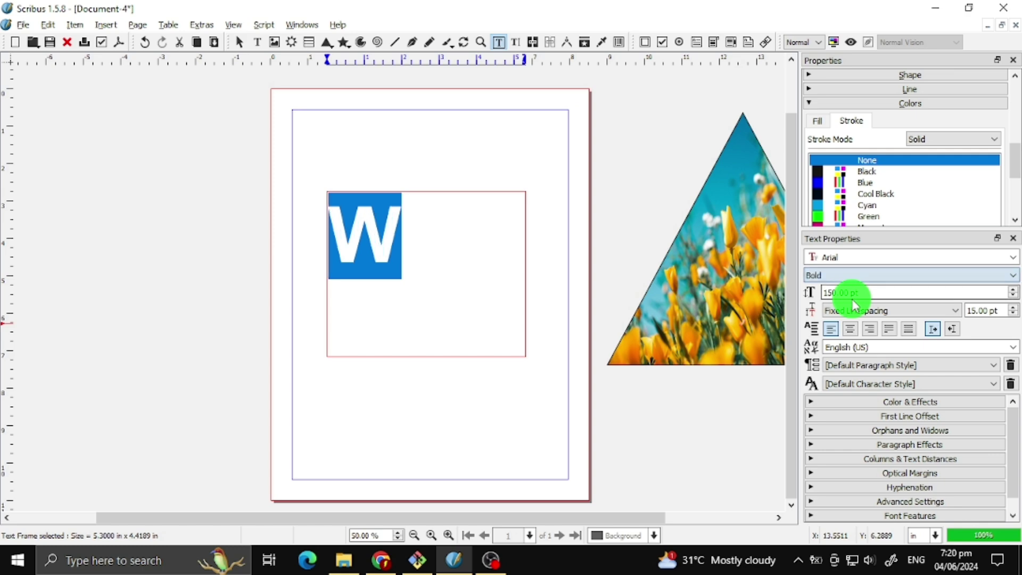
left_click(554, 310)
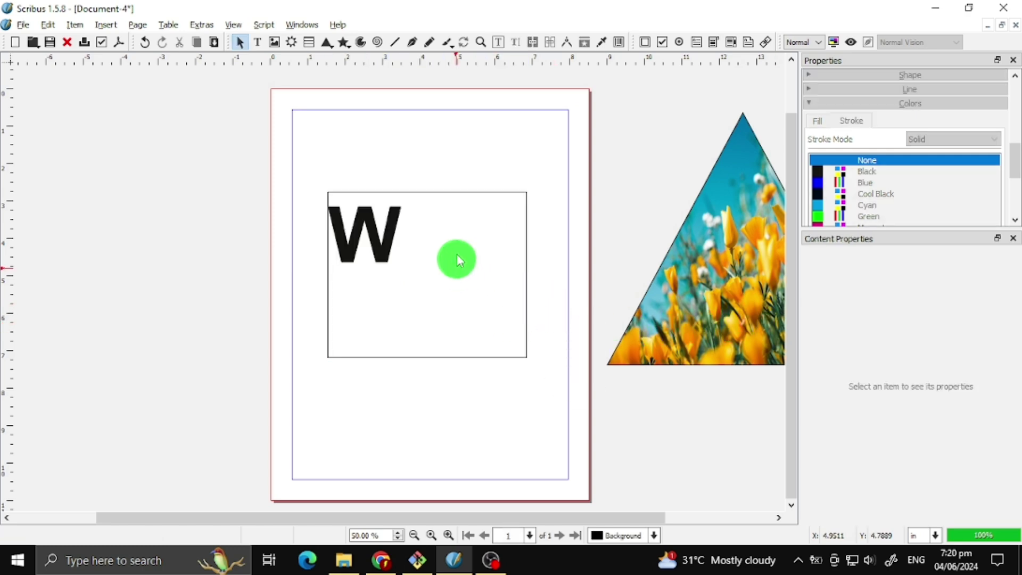
Convert the text frame with the letter W to outlines.
left_click(383, 242)
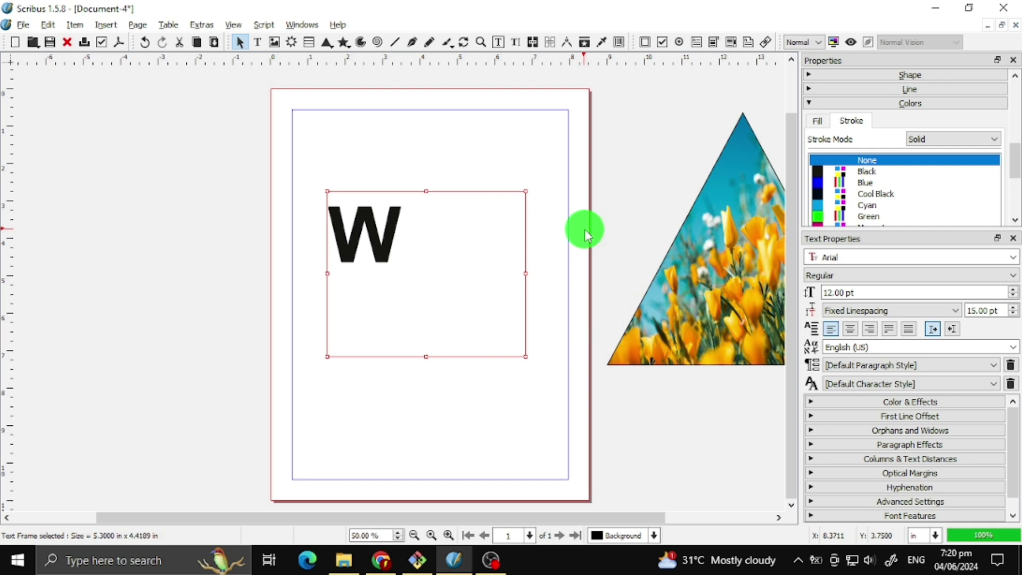
double_click(457, 273)
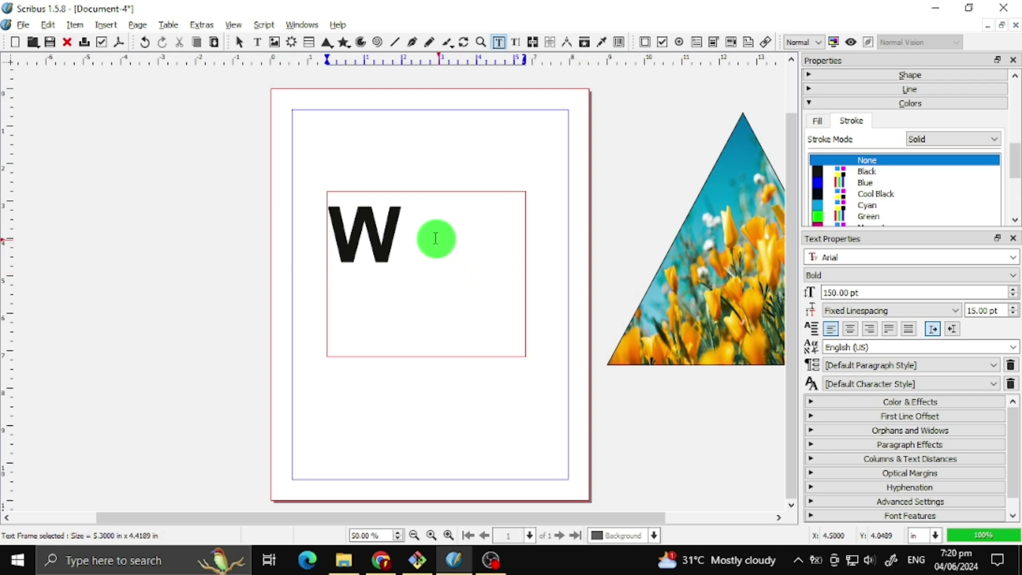
left_click_drag(404, 227, 317, 234)
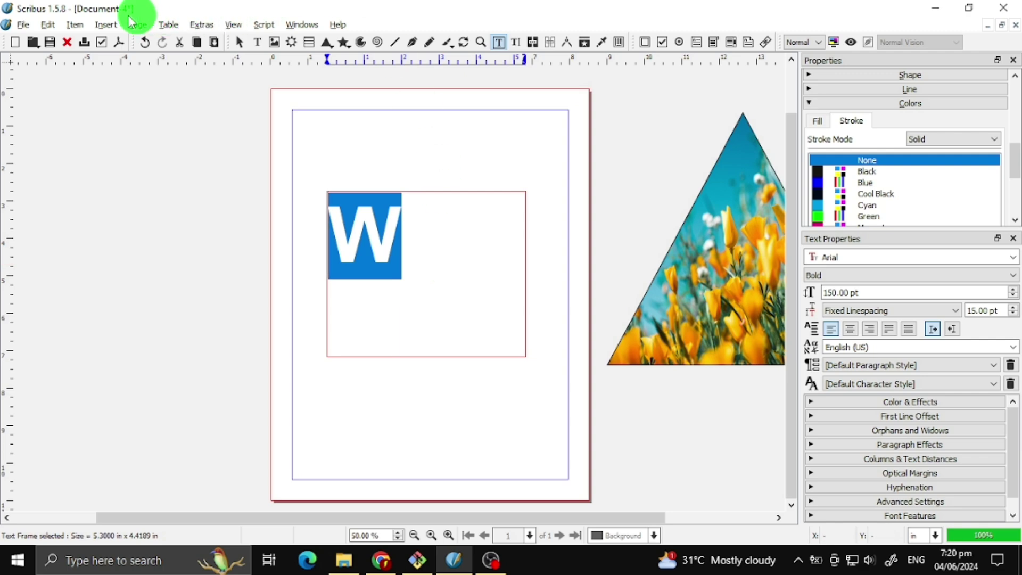
left_click(76, 25)
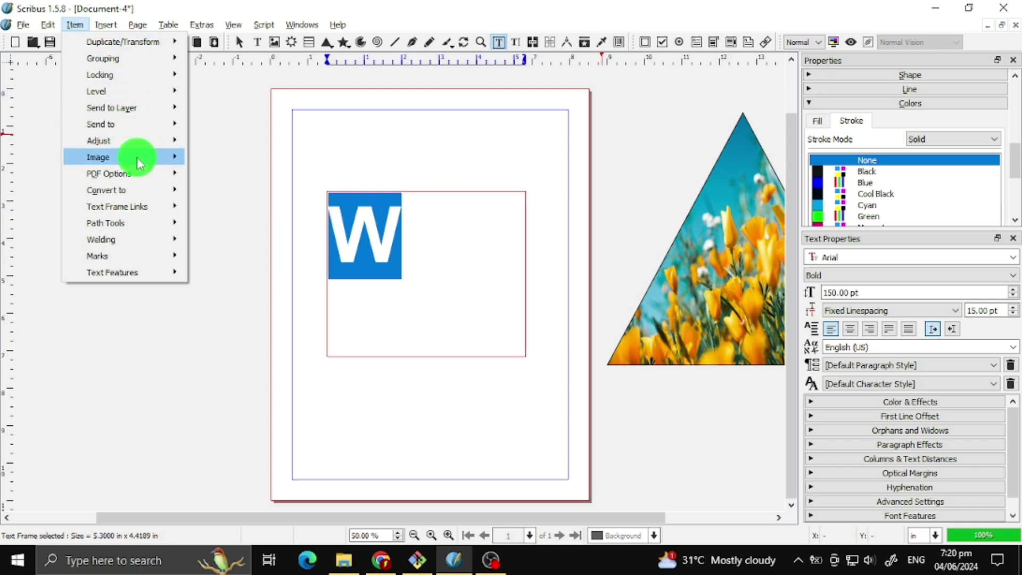
mouse_move(136, 195)
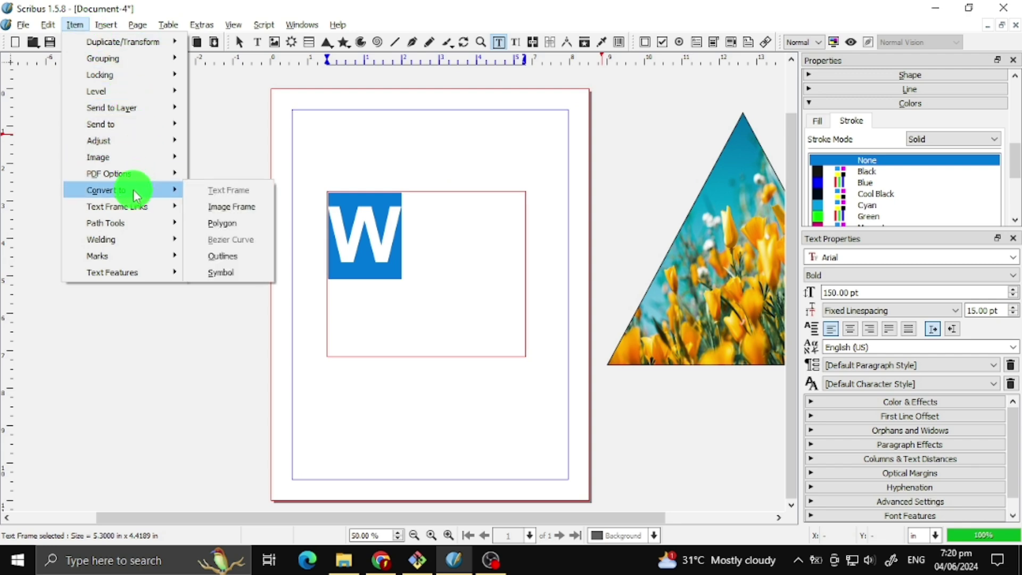
left_click(234, 259)
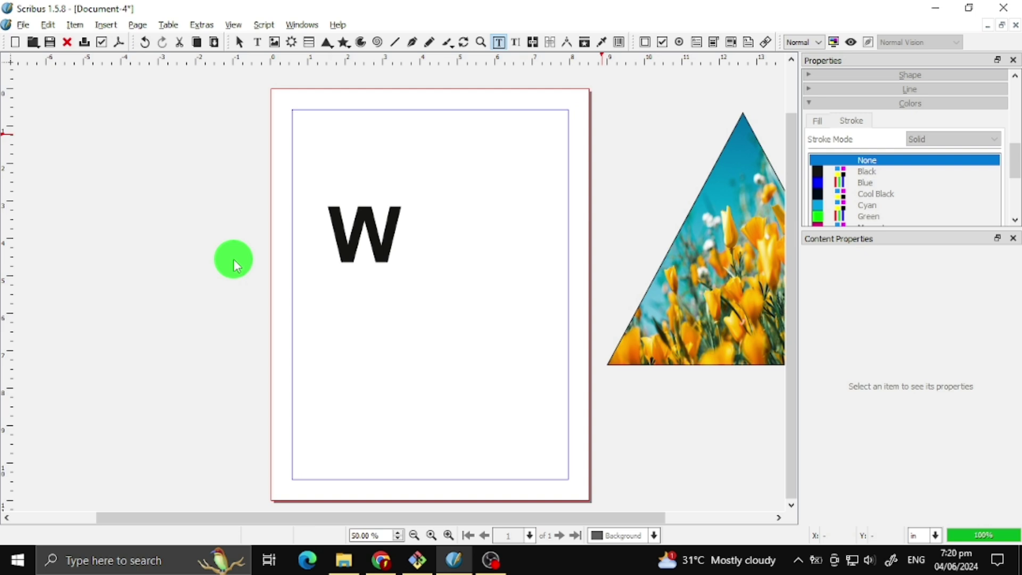
Convert the outlined letter W on the page to an image frame.
left_click(238, 42)
left_click(334, 242)
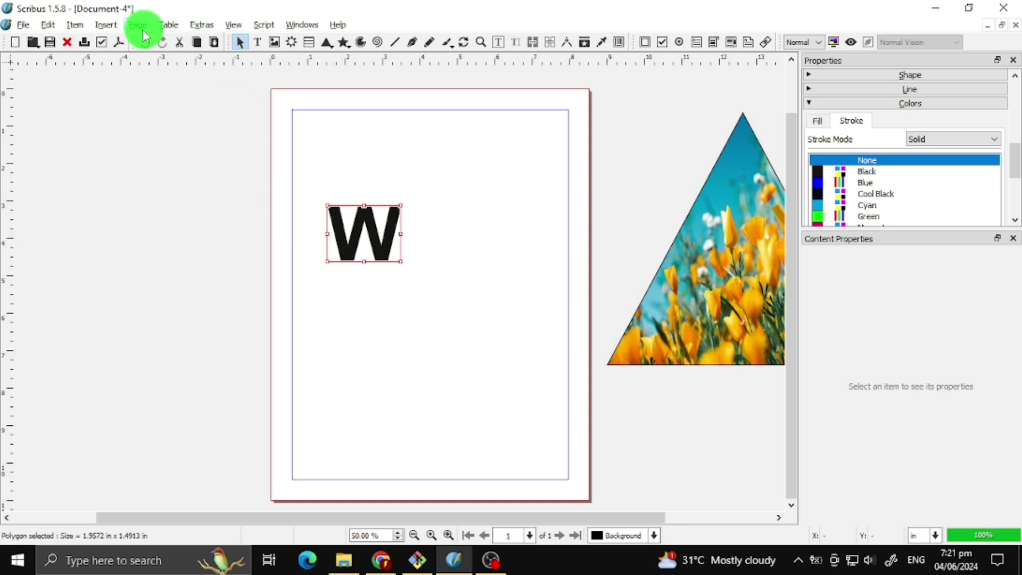
left_click(75, 25)
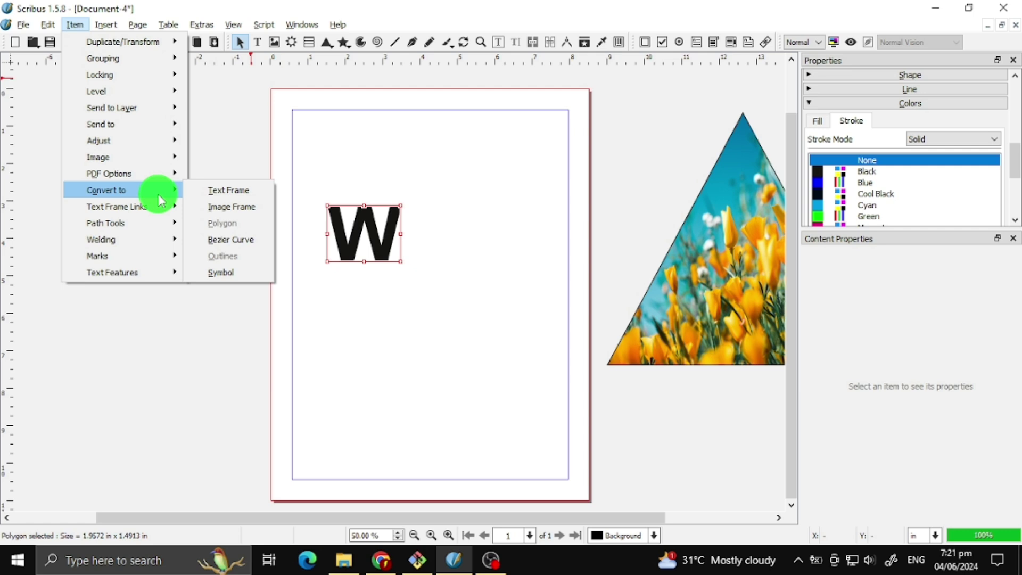
left_click(213, 211)
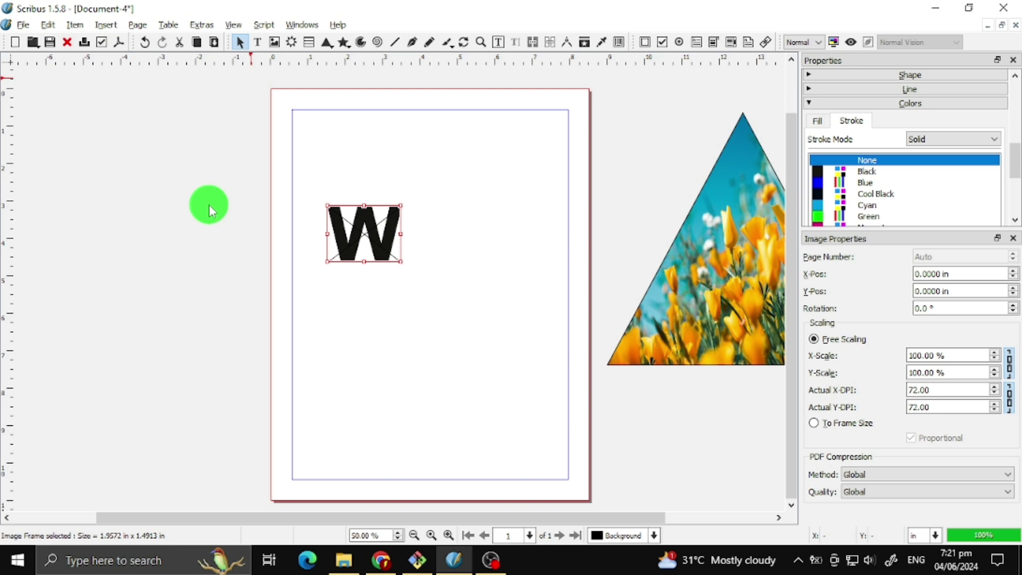
Load the image Orange Petaled Flowers.jpg into the W-shaped image frame.
double_click(361, 232)
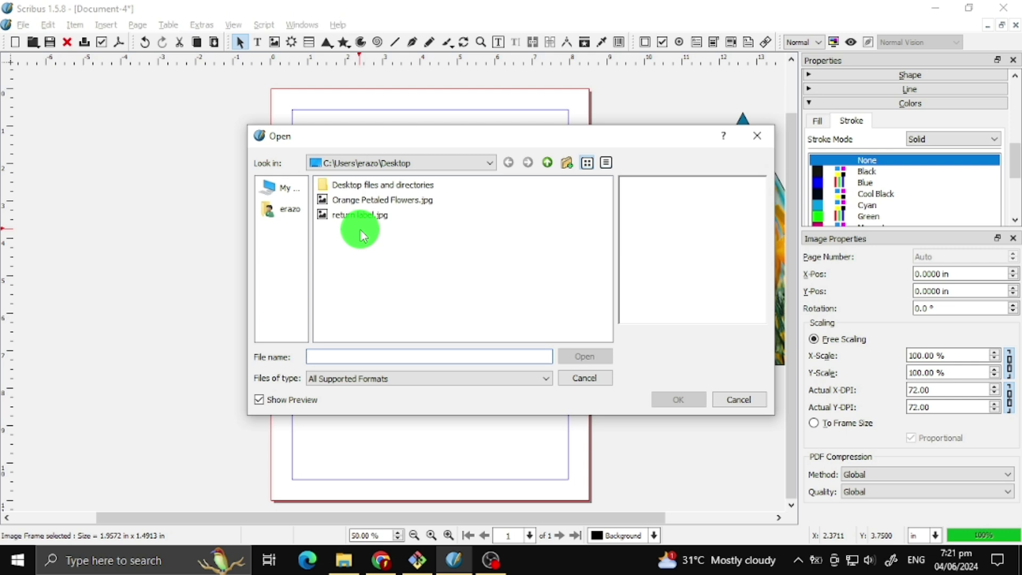
left_click(376, 202)
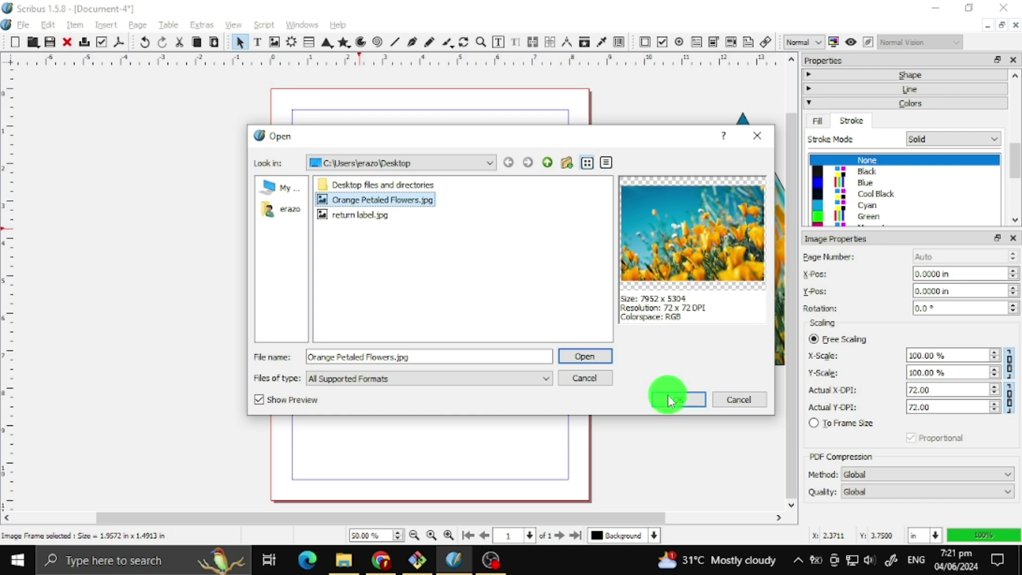
left_click(670, 398)
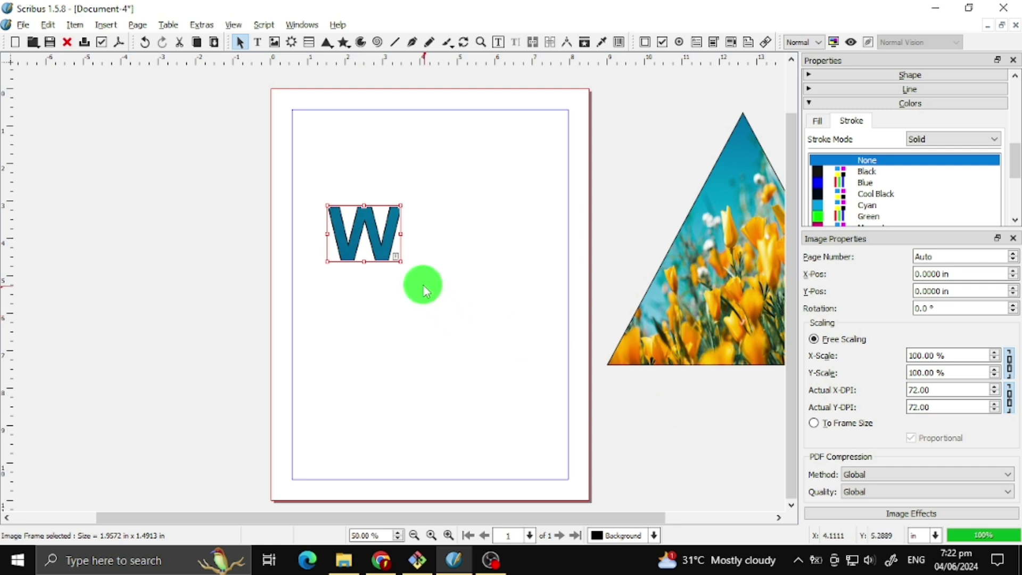
Enlarge the W-shaped frame to about 6.1 by 5.4 in and scale its image to the frame size, toggling proportional scaling.
left_click_drag(400, 261, 524, 412)
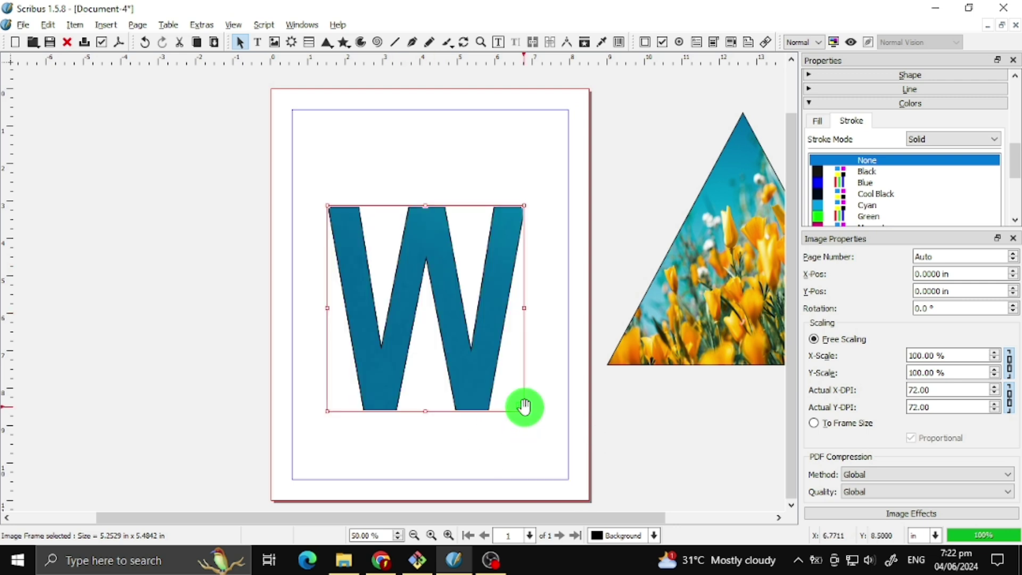
left_click_drag(524, 409, 552, 406)
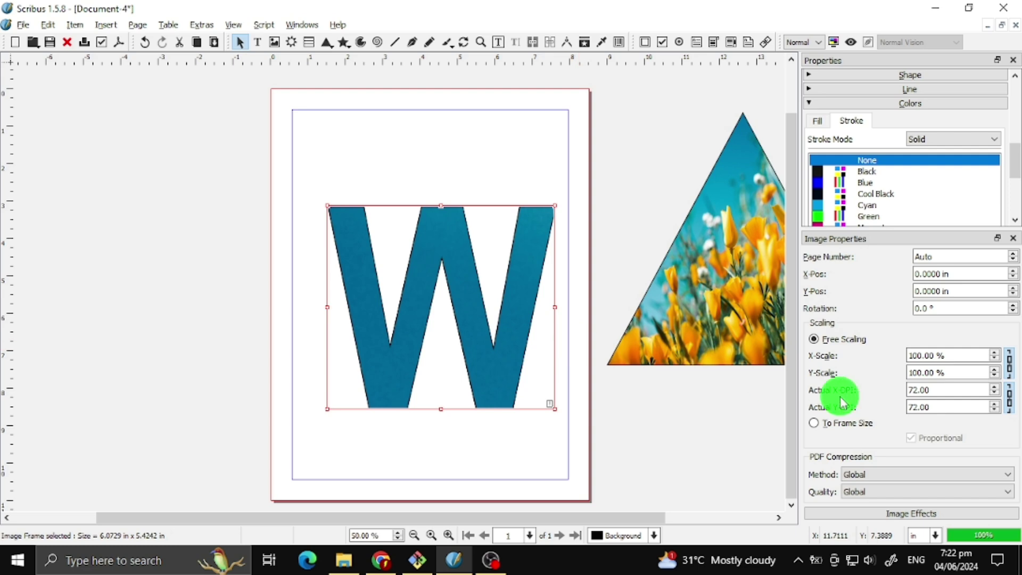
left_click(851, 428)
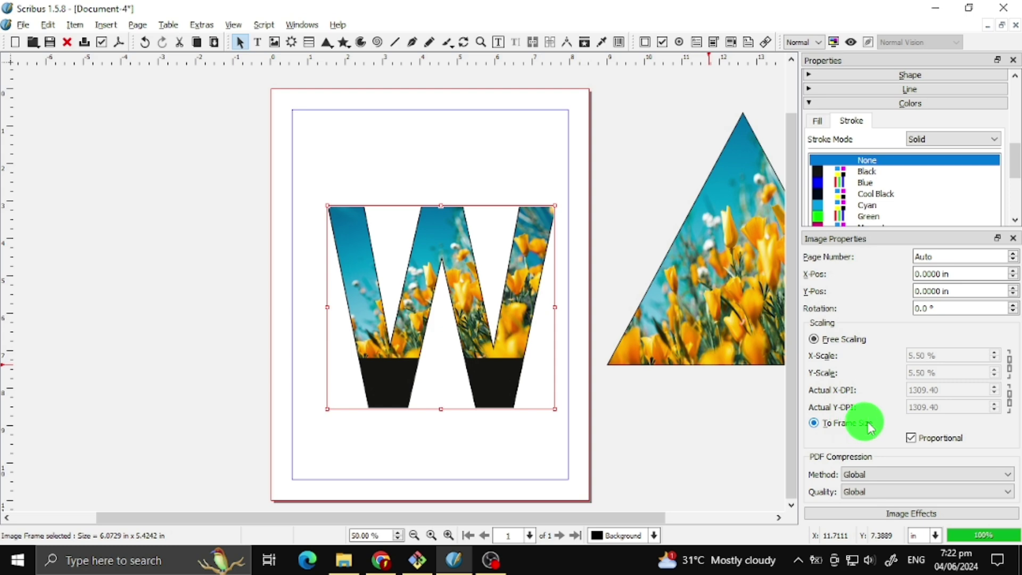
left_click(912, 439)
left_click(913, 439)
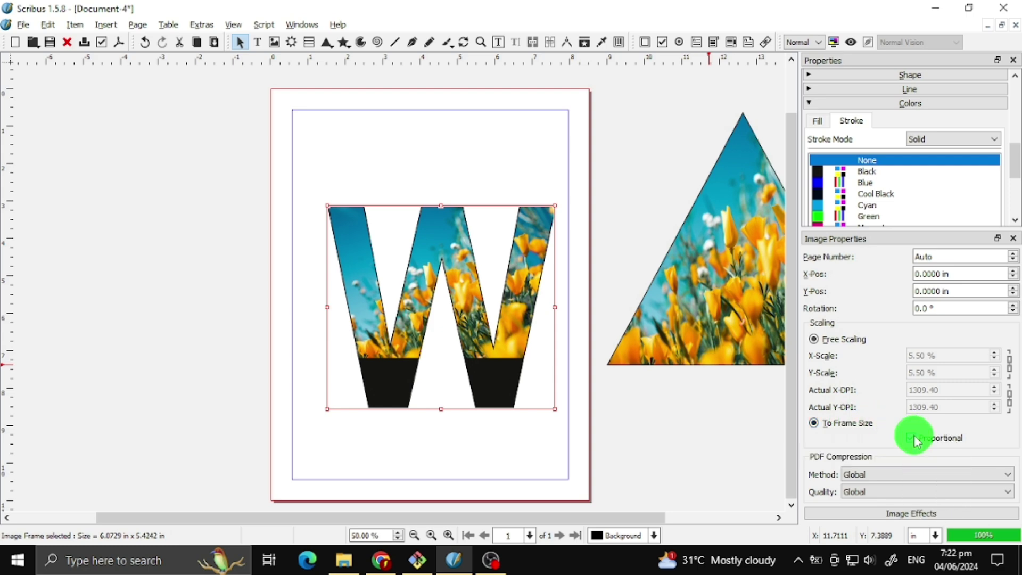